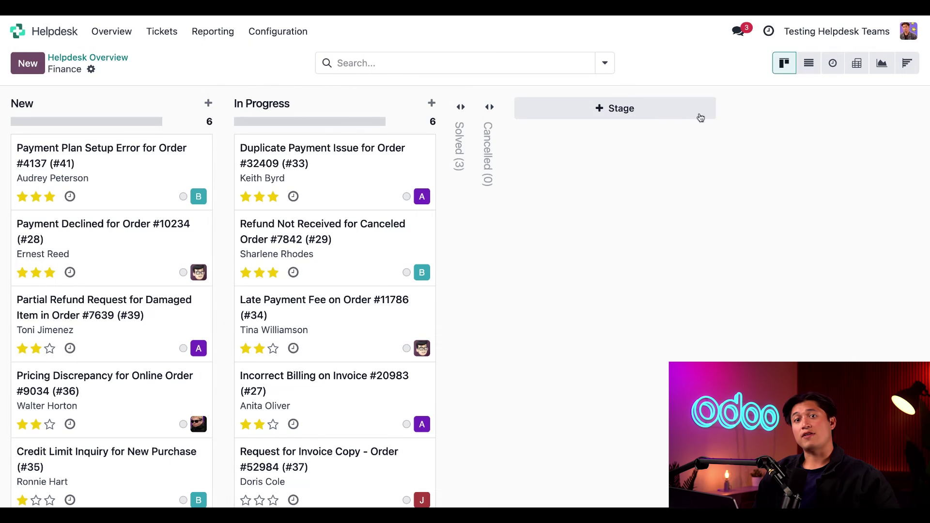
{"action": "left_click", "coordinate": [671, 113]}
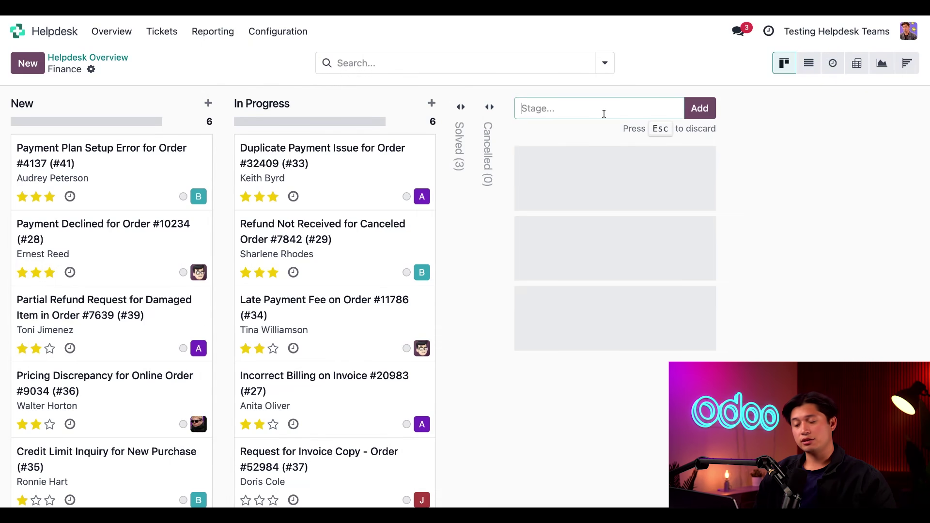
{"action": "left_click", "coordinate": [823, 246]}
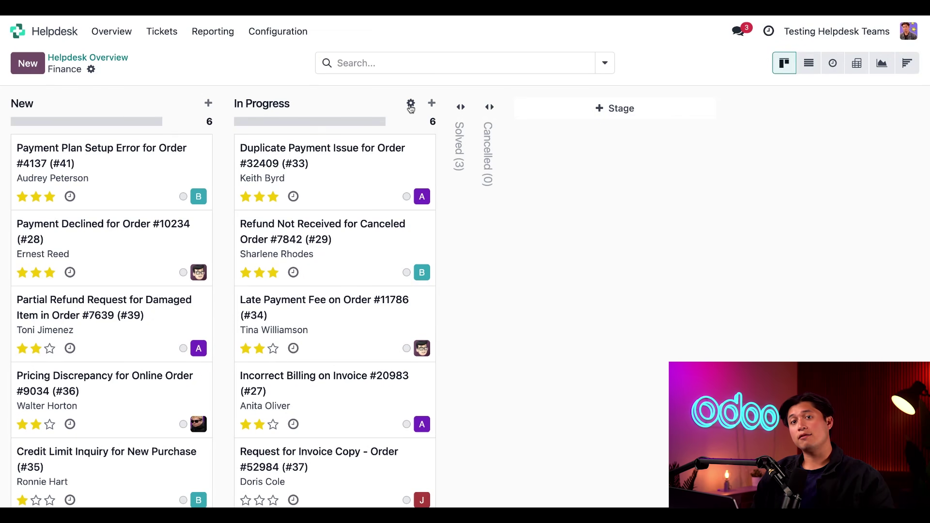
{"action": "left_click", "coordinate": [411, 104]}
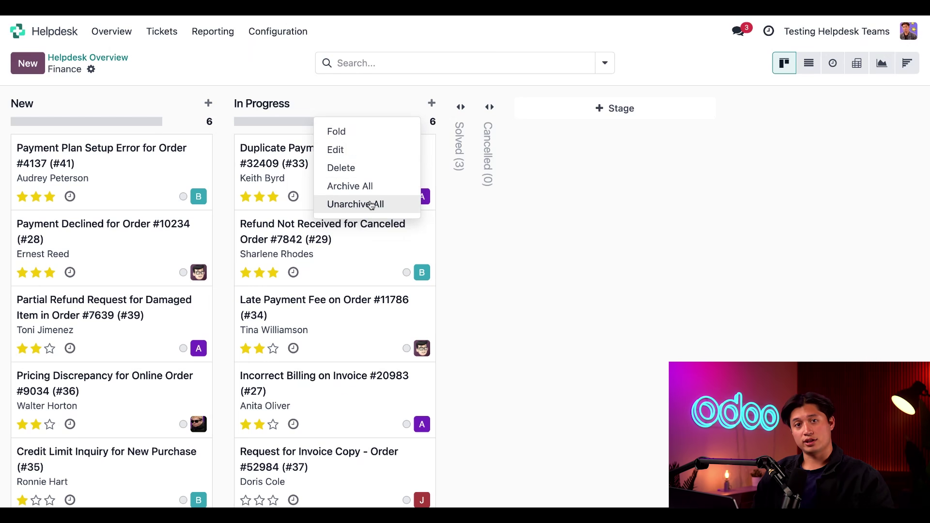
Add a stage named On Hold to the Finance pipeline and place it between In Progress and the unfolded Solved stage.
{"action": "left_click", "coordinate": [465, 265]}
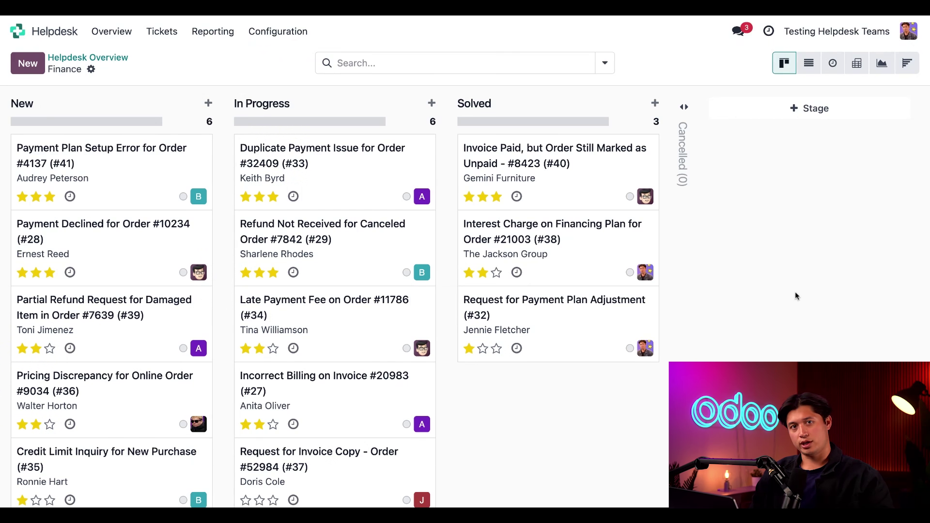
{"action": "left_click", "coordinate": [825, 115]}
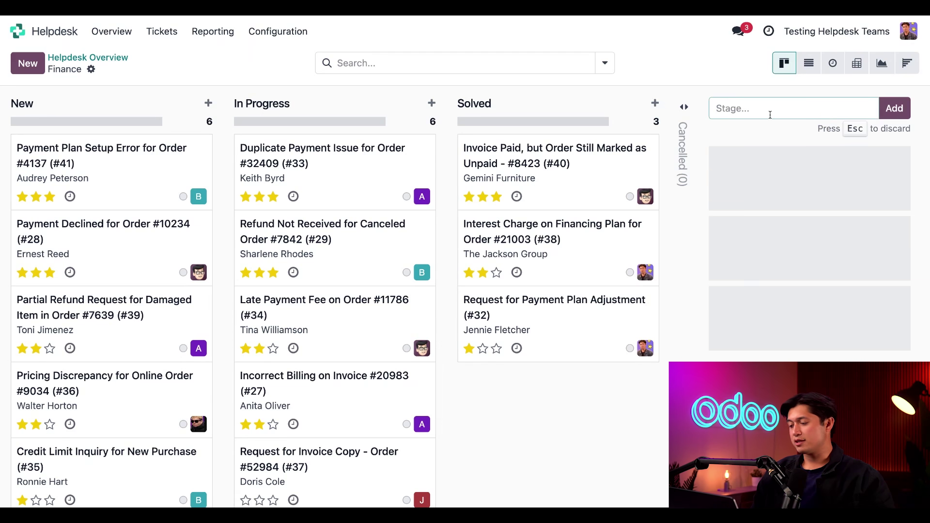
{"action": "type", "text": "On Hold"}
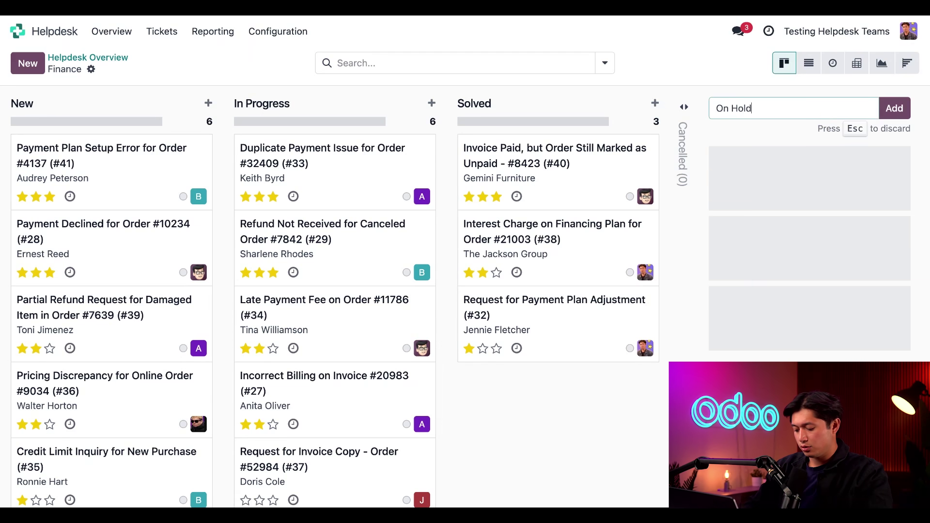
{"action": "left_click", "coordinate": [904, 112]}
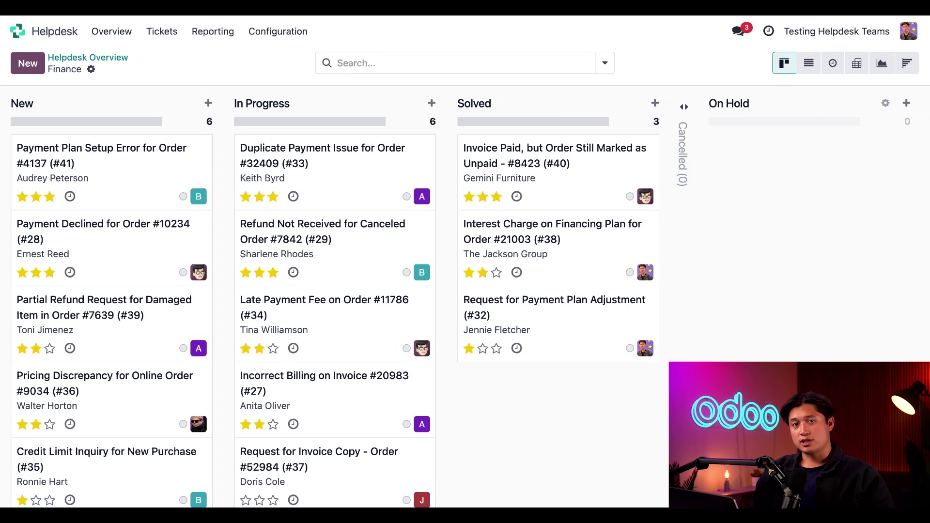
{"action": "left_click_drag", "start_coordinate": [827, 103], "coordinate": [562, 113]}
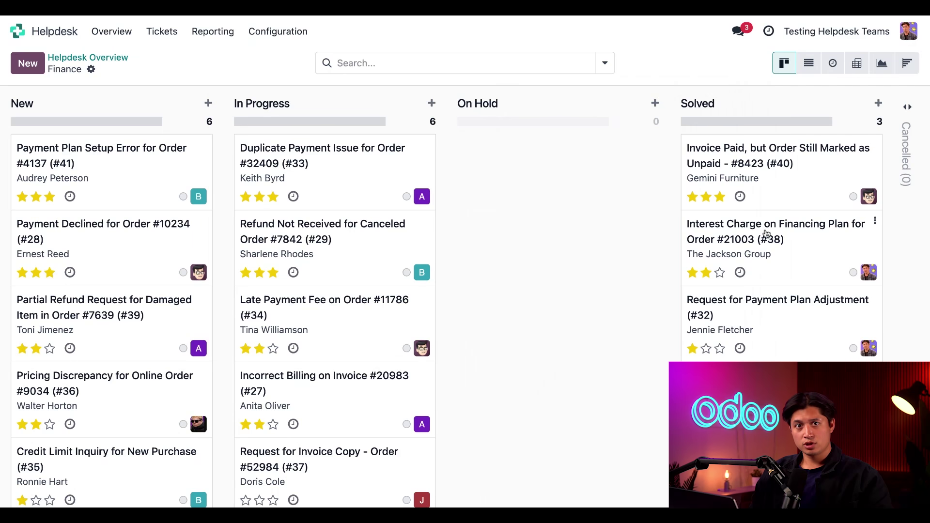
Edit the On Hold stage and set its email template to Helpdesk: On Hold.
{"action": "mouse_move", "coordinate": [623, 100]}
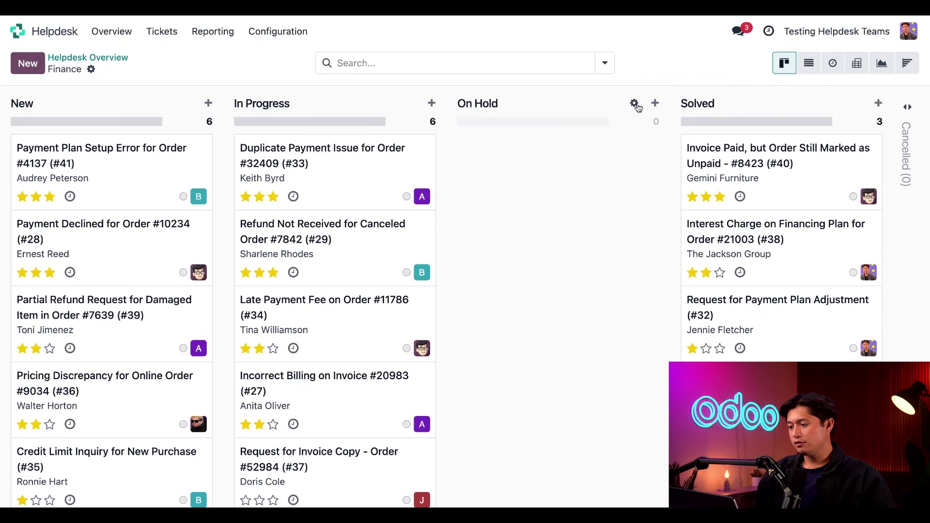
{"action": "left_click", "coordinate": [634, 105]}
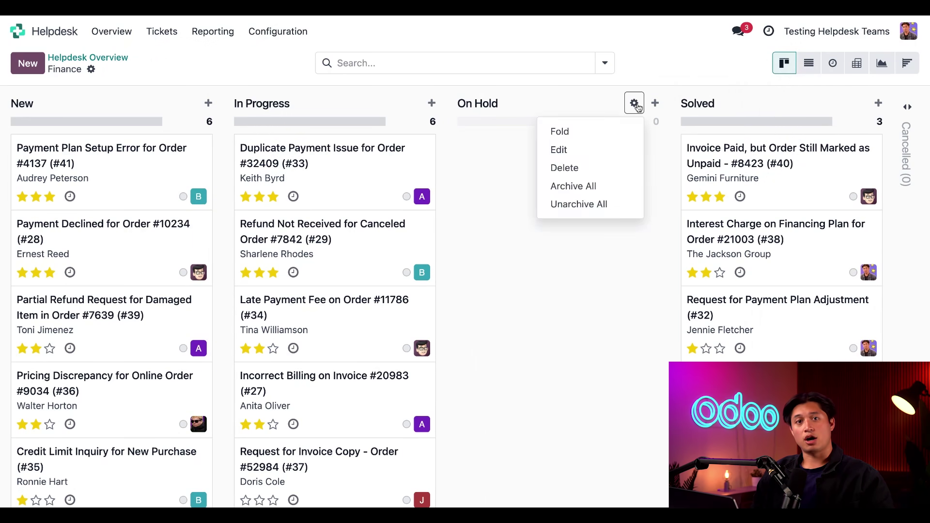
{"action": "left_click", "coordinate": [615, 148]}
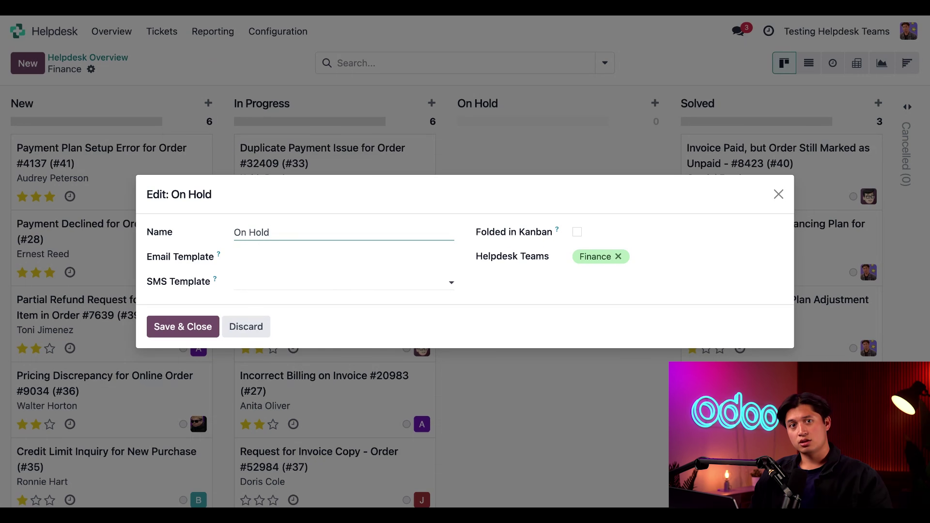
{"action": "left_click", "coordinate": [344, 256]}
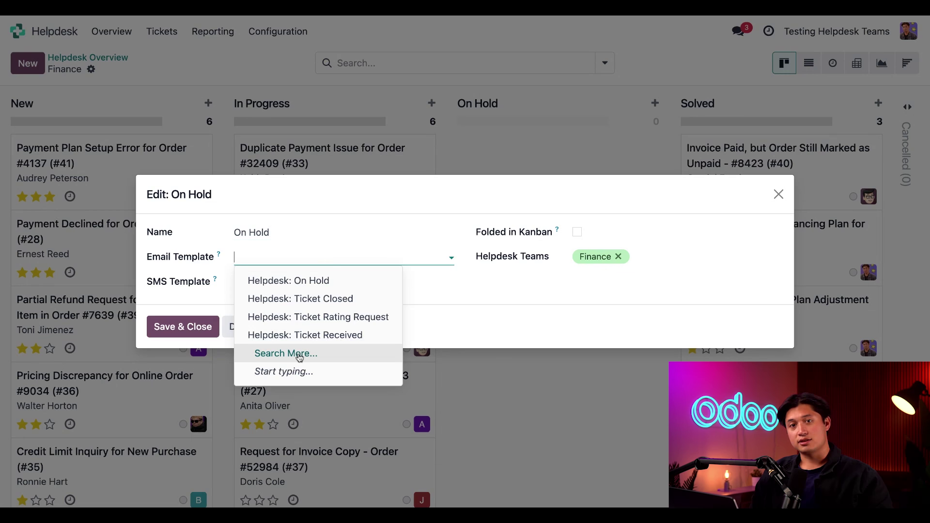
{"action": "left_click", "coordinate": [299, 356]}
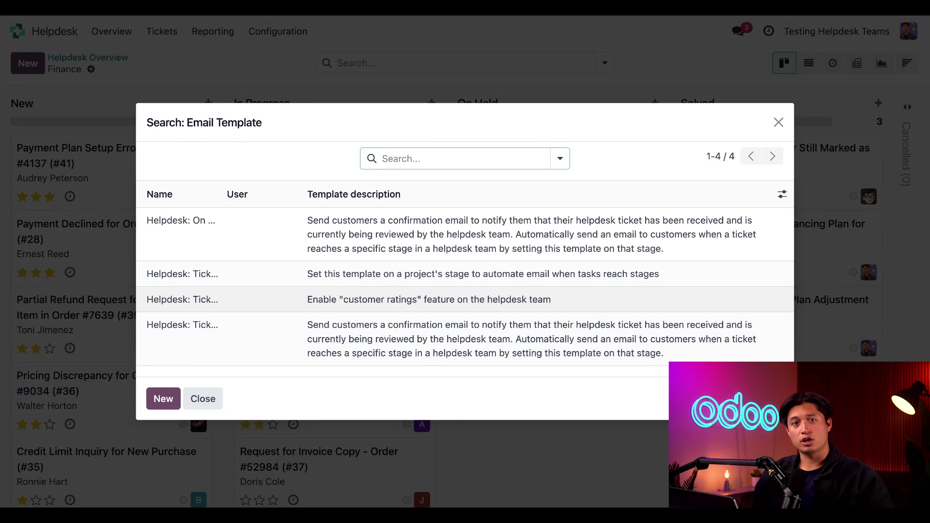
{"action": "left_click", "coordinate": [312, 225]}
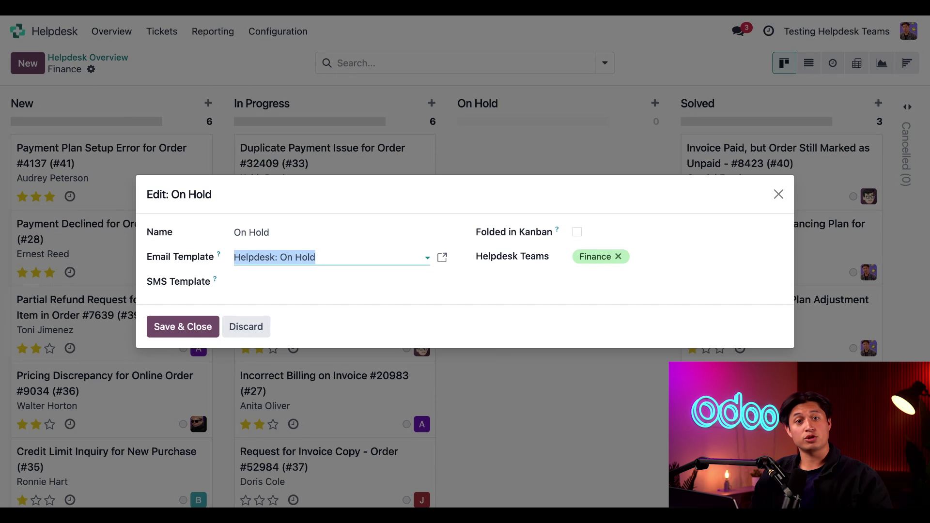
Review the content of the Helpdesk: On Hold email template, and save the On Hold stage settings.
{"action": "left_click", "coordinate": [442, 258]}
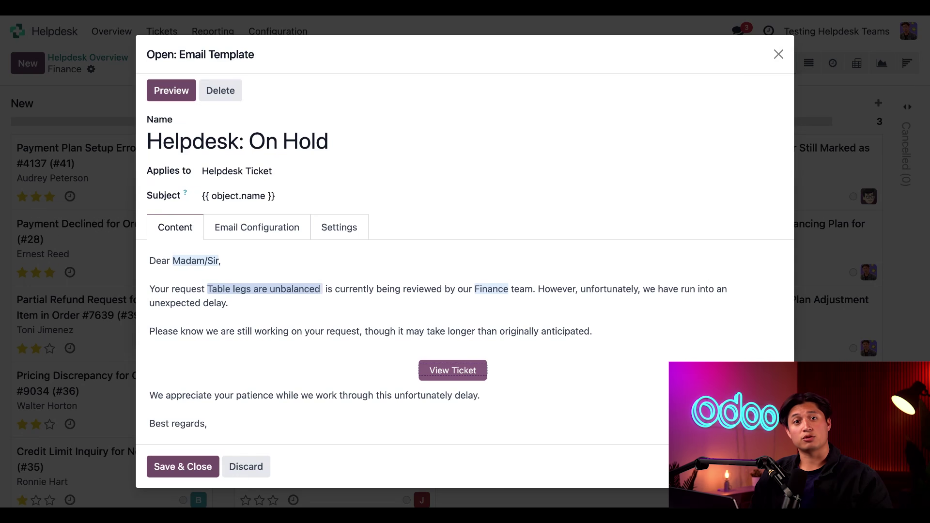
{"action": "left_click", "coordinate": [184, 468]}
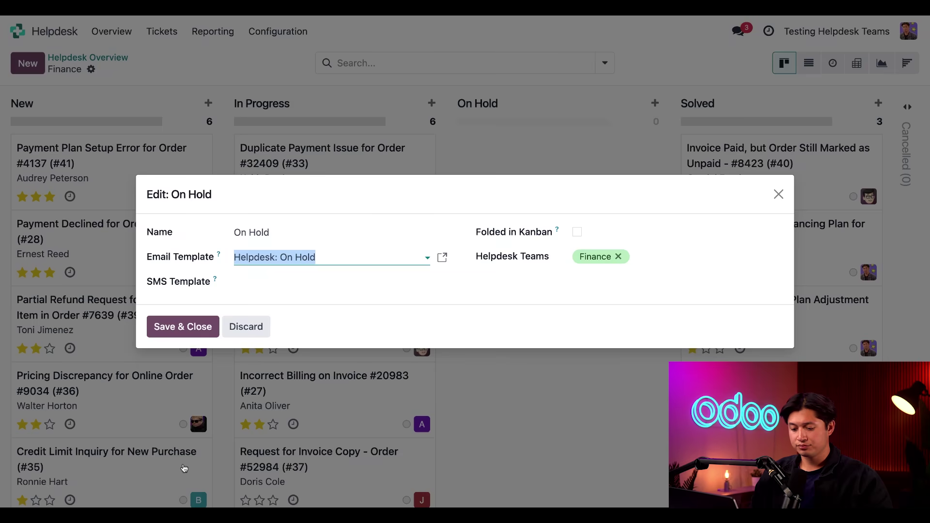
{"action": "left_click", "coordinate": [211, 330]}
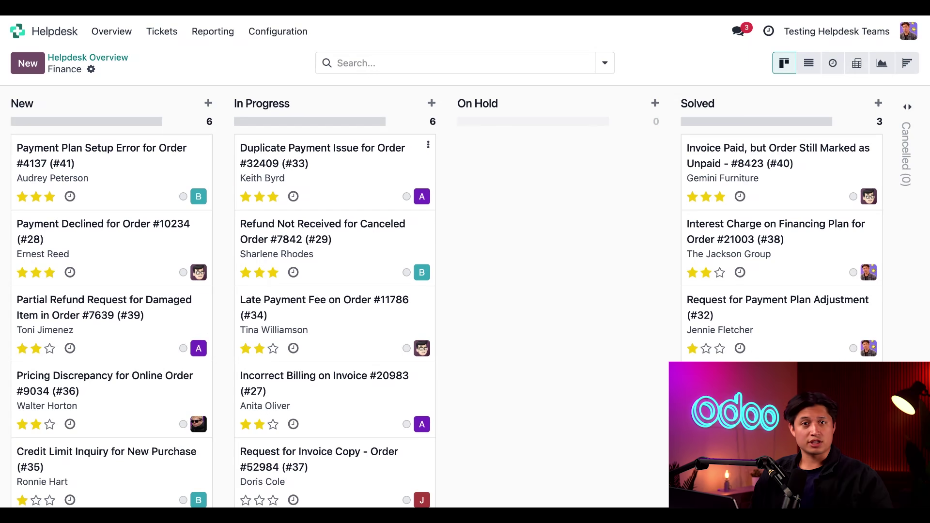
Move the ticket Incorrect Billing on Invoice #20983 from In Progress to On Hold.
{"action": "scroll", "coordinate": [325, 246], "scroll_direction": "down", "scroll_amount": 2}
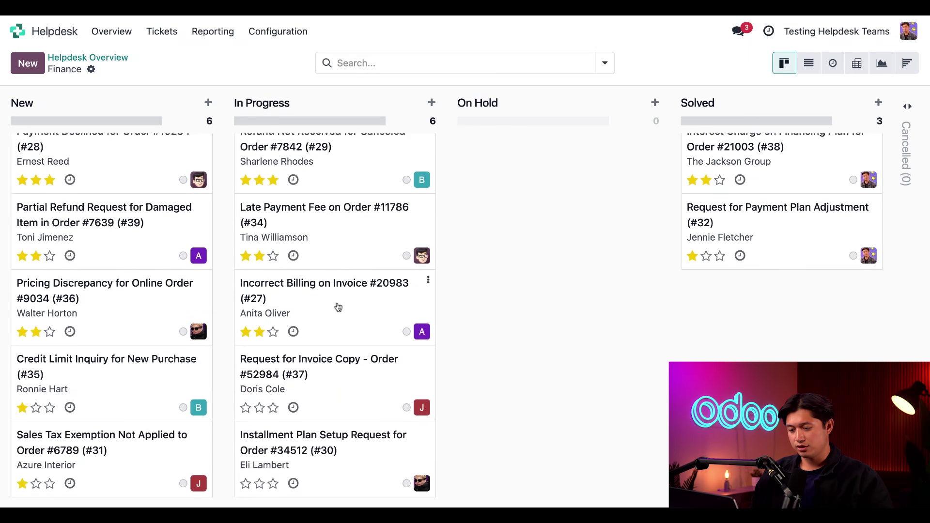
{"action": "left_click_drag", "start_coordinate": [337, 303], "coordinate": [536, 276]}
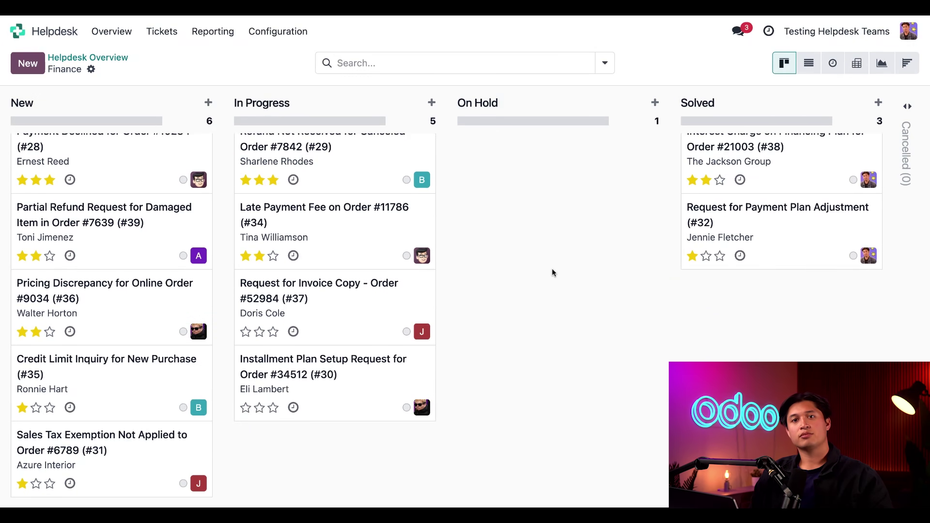
Examine the message log of the Incorrect Billing on Invoice #20983 ticket for the automated email, and return to the Finance pipeline.
{"action": "scroll", "coordinate": [551, 274], "scroll_direction": "up", "scroll_amount": 2}
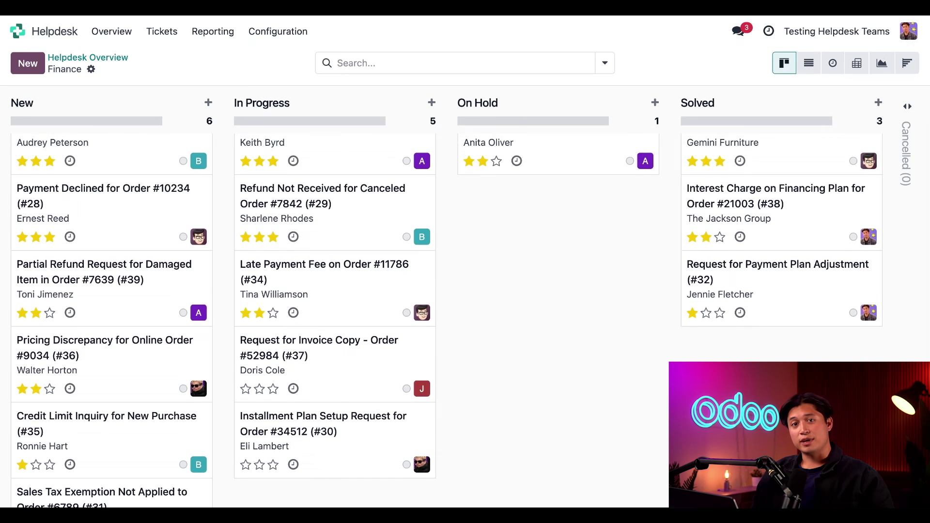
{"action": "scroll", "coordinate": [558, 252], "scroll_direction": "up", "scroll_amount": 1}
{"action": "left_click", "coordinate": [570, 188]}
{"action": "scroll", "coordinate": [625, 257], "scroll_direction": "down", "scroll_amount": 7}
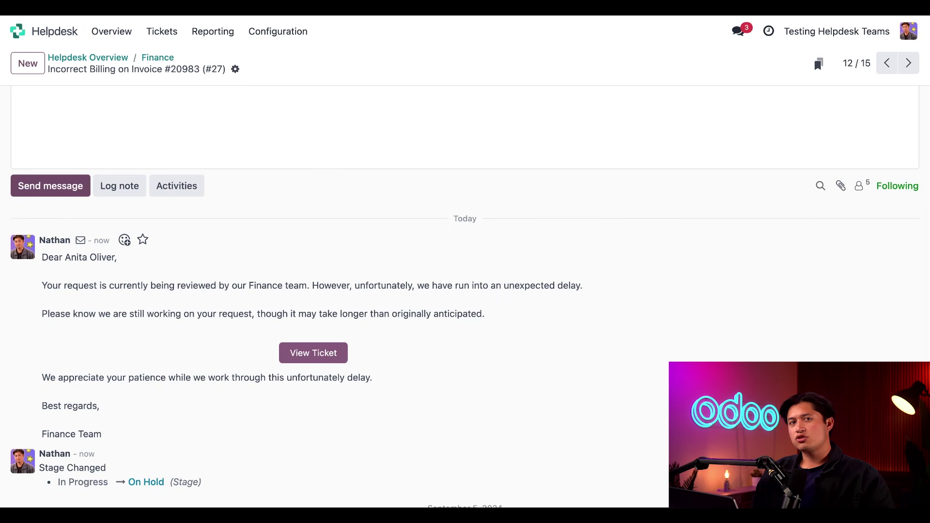
{"action": "scroll", "coordinate": [465, 334], "scroll_direction": "down", "scroll_amount": 1}
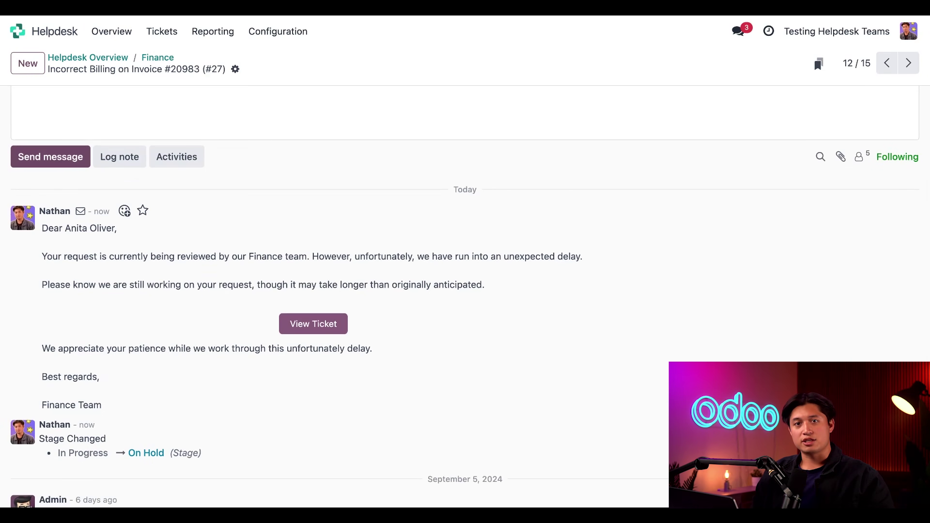
{"action": "scroll", "coordinate": [465, 291], "scroll_direction": "up", "scroll_amount": 7}
{"action": "left_click", "coordinate": [165, 59]}
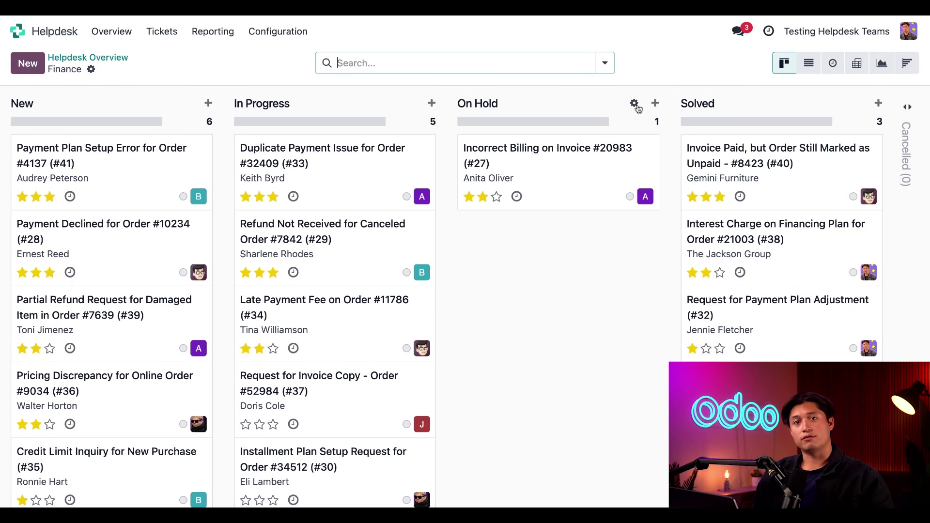
Edit the On Hold stage and set its SMS template to On Hold.
{"action": "left_click", "coordinate": [635, 104]}
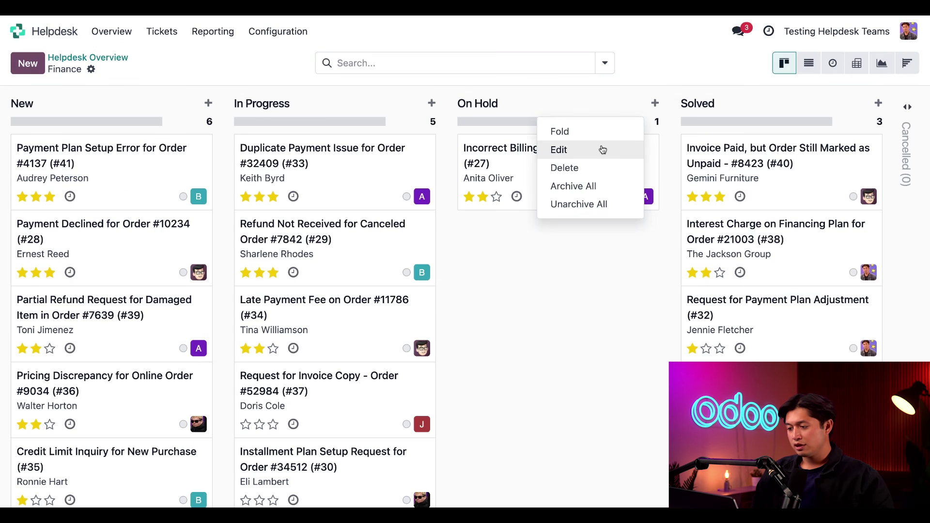
{"action": "left_click", "coordinate": [603, 150]}
{"action": "left_click", "coordinate": [320, 284]}
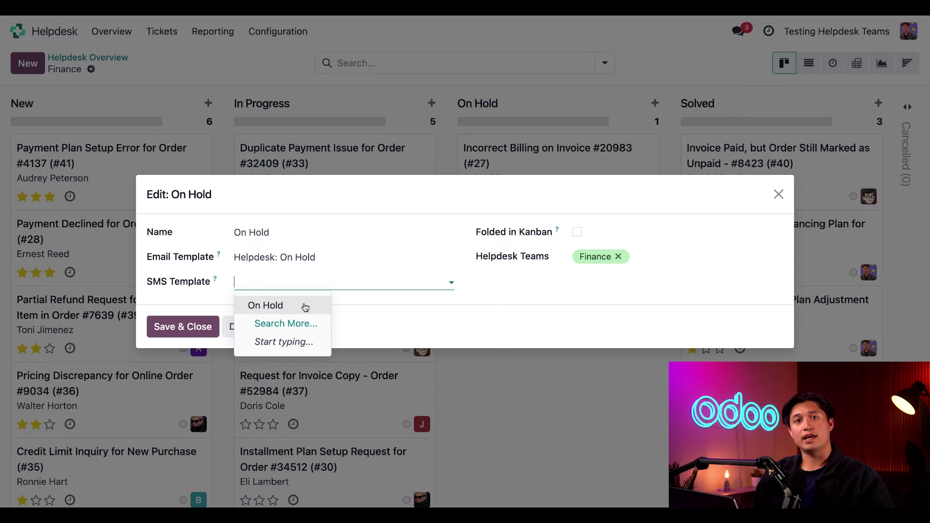
{"action": "left_click", "coordinate": [265, 305]}
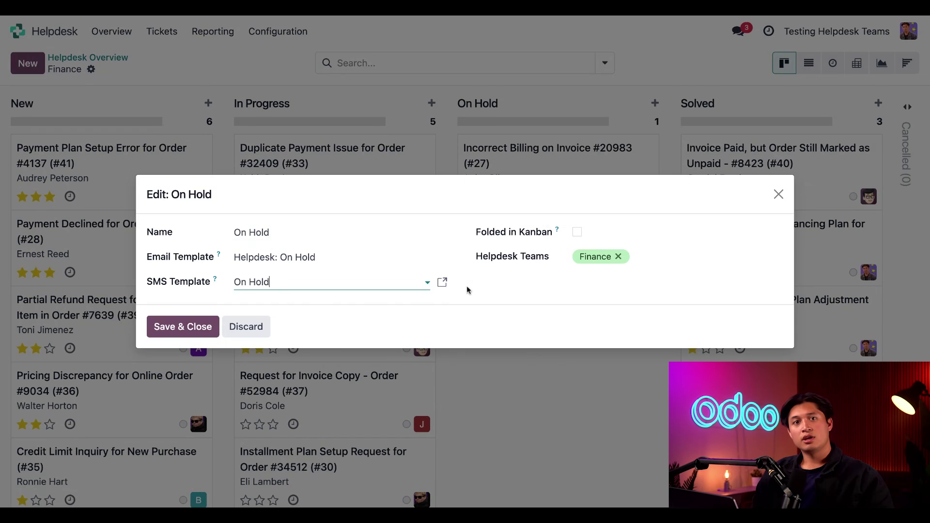
Review the content of the On Hold SMS template, and save the stage with this template.
{"action": "left_click", "coordinate": [442, 282]}
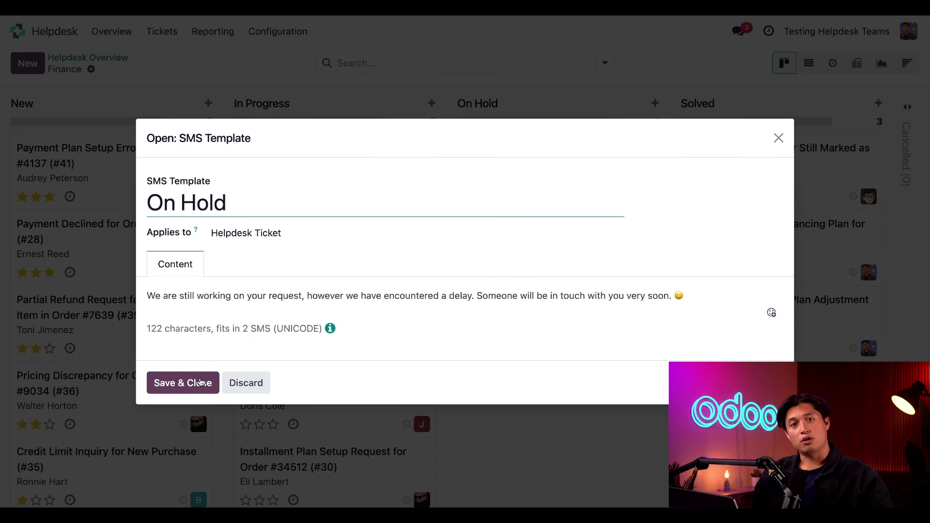
{"action": "left_click", "coordinate": [200, 383]}
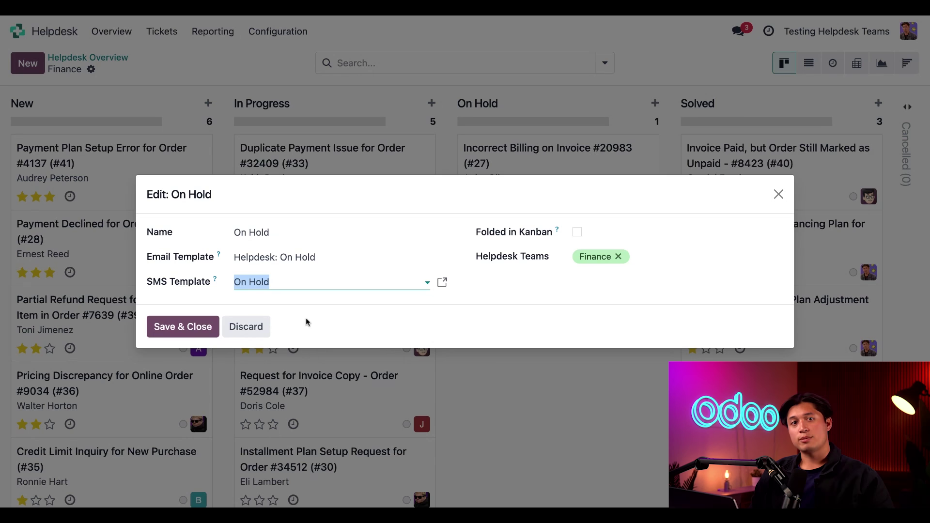
{"action": "left_click", "coordinate": [202, 329]}
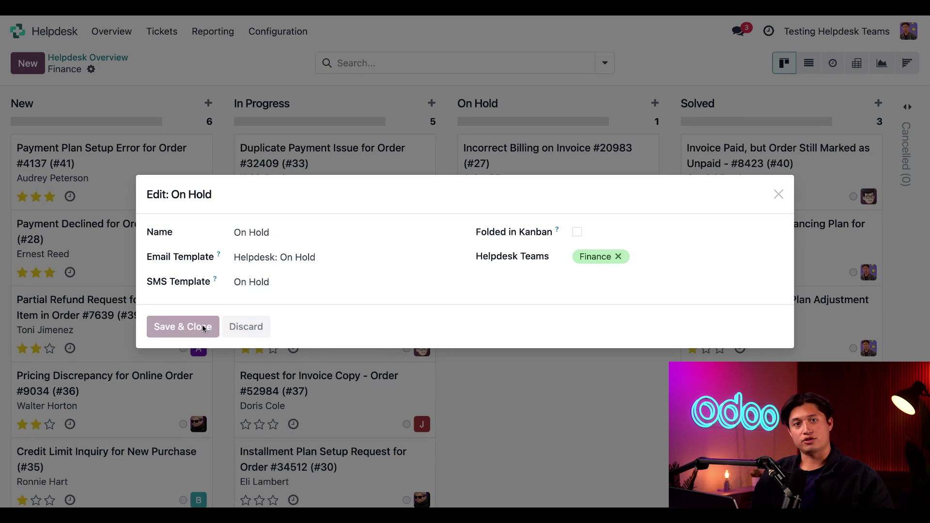